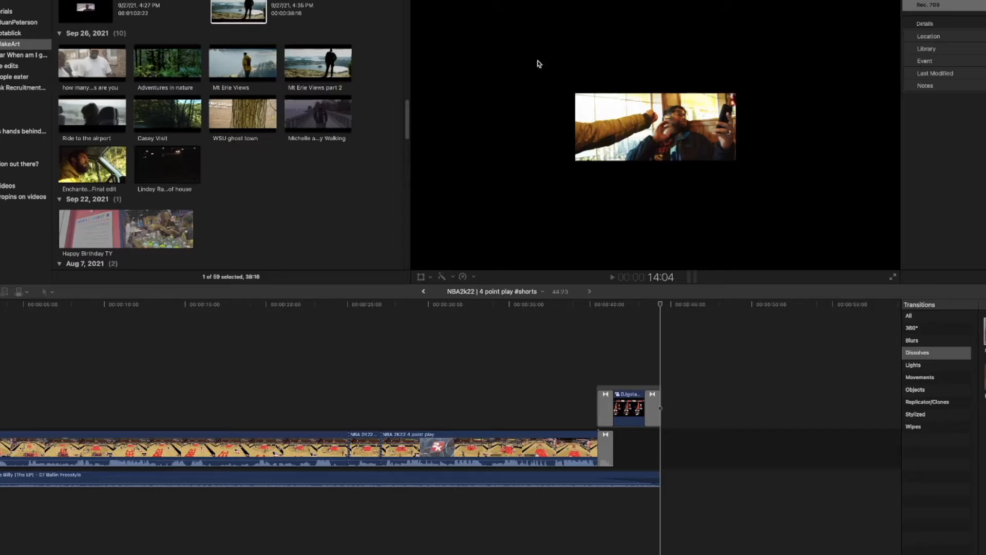
- Look through the browser's dated projects from September back to June 2021 for a finished edit to reuse as a short
scroll(283, 197, "down", 1)
scroll(283, 197, "down", 5)
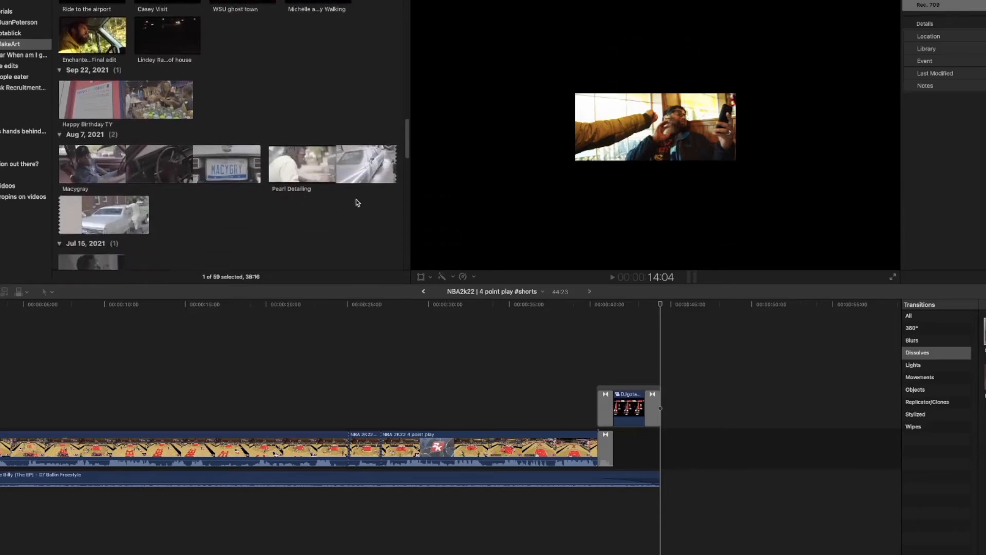
left_click(308, 163)
scroll(266, 192, "down", 8)
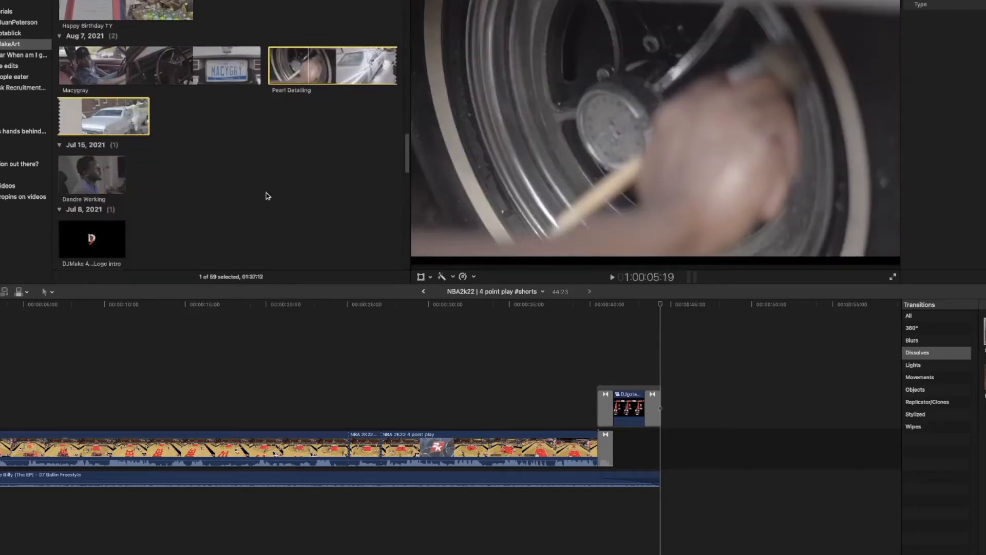
scroll(262, 121, "down", 3)
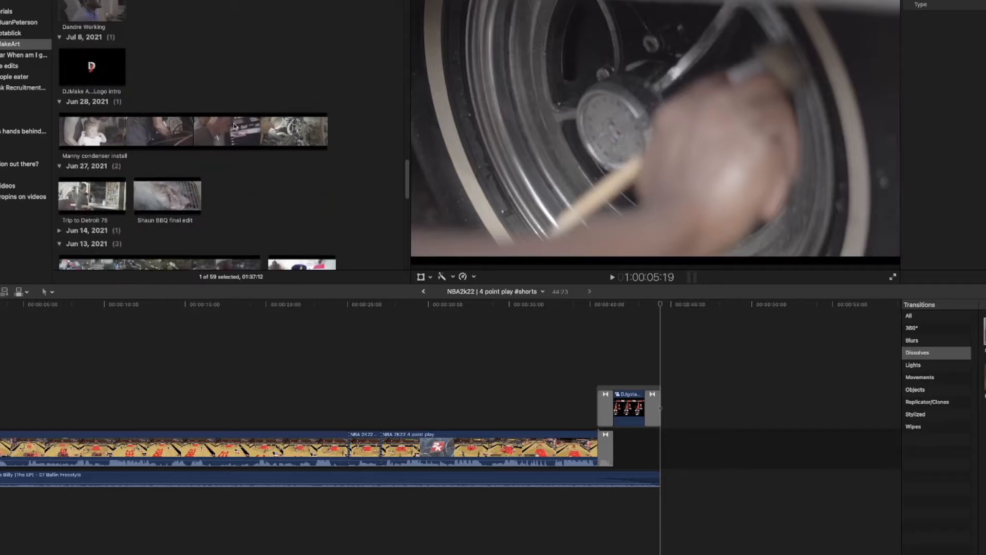
scroll(238, 124, "down", 4)
scroll(226, 213, "down", 9)
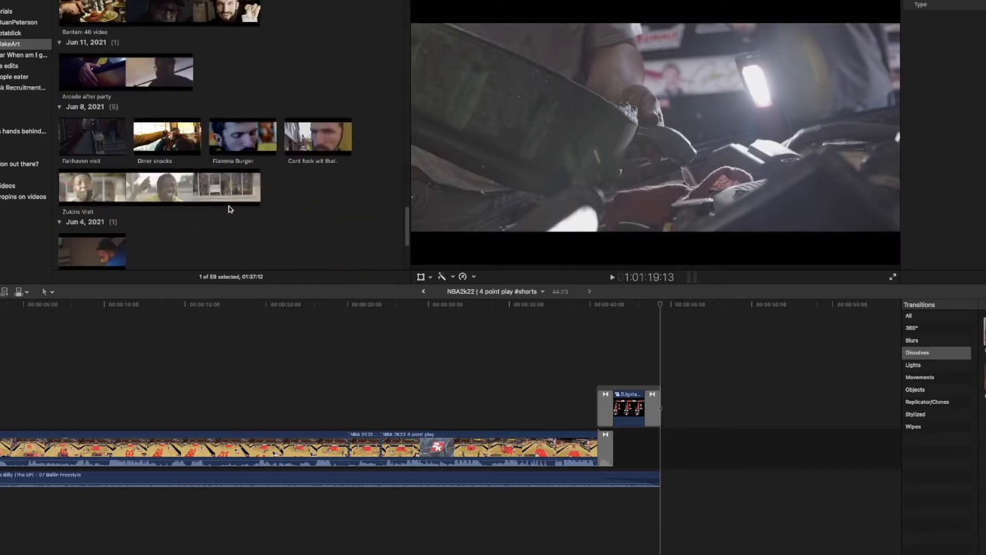
left_click(312, 108)
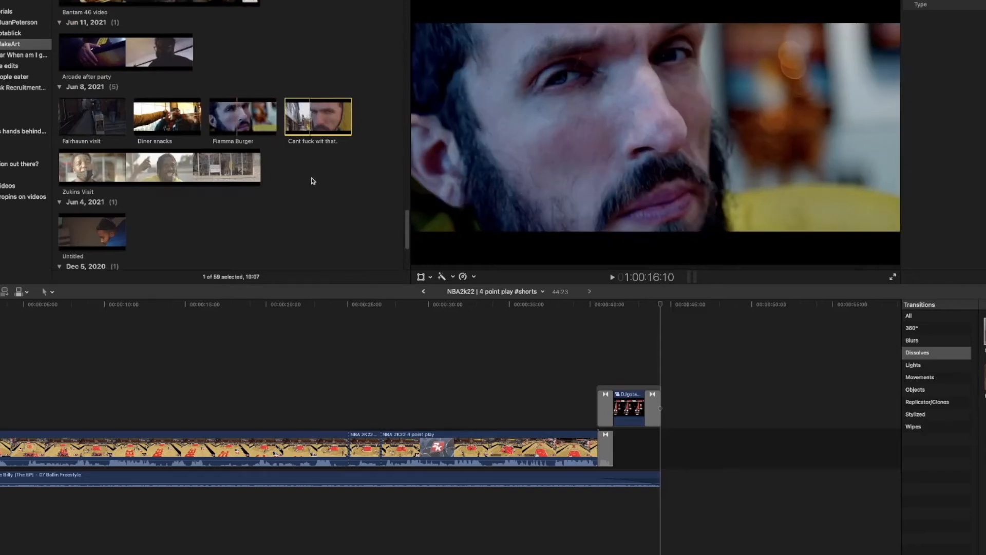
scroll(170, 223, "down", 1)
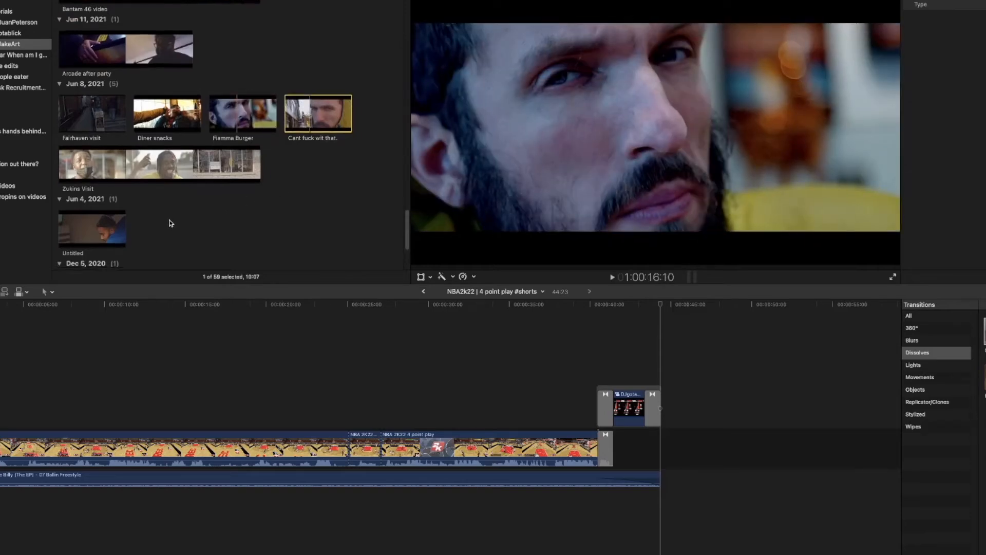
- Start a new project from the Untitled edit dated Jun 4, 2021 and name it "Pool time with teh fellas"
left_click(116, 219)
right_click(117, 217)
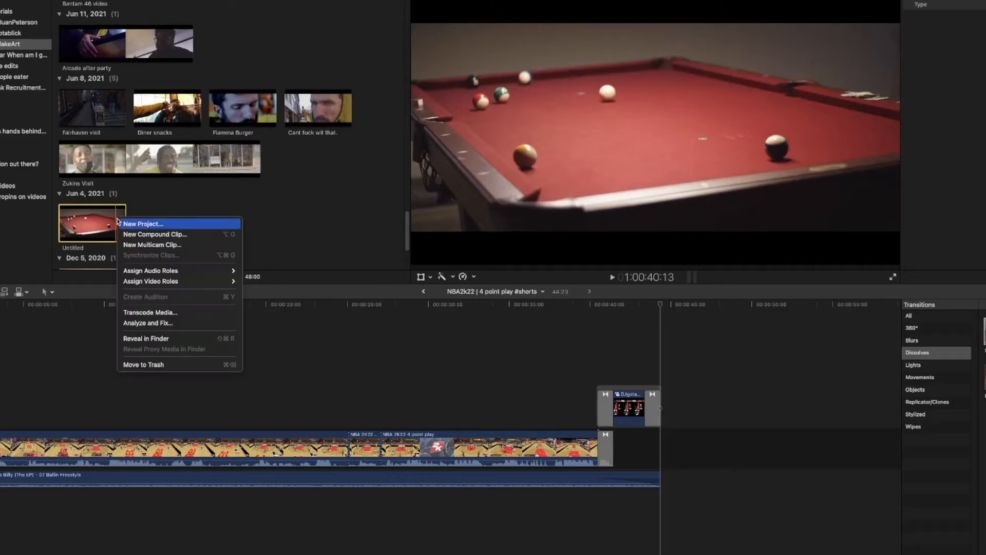
left_click(143, 224)
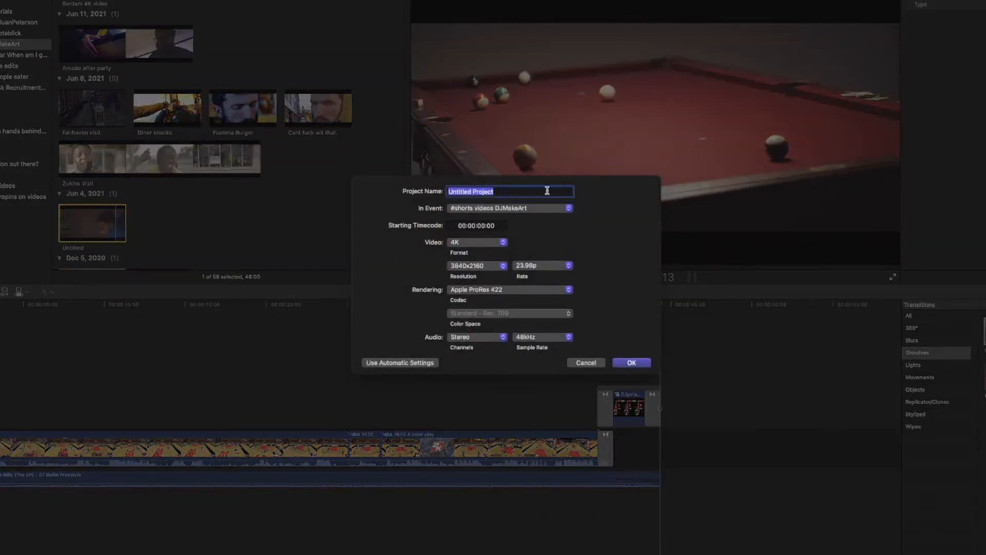
type("Pool time with teh fellas")
- Set the new project's video format to Vertical at 2160x3840 resolution and create the project
left_click(475, 245)
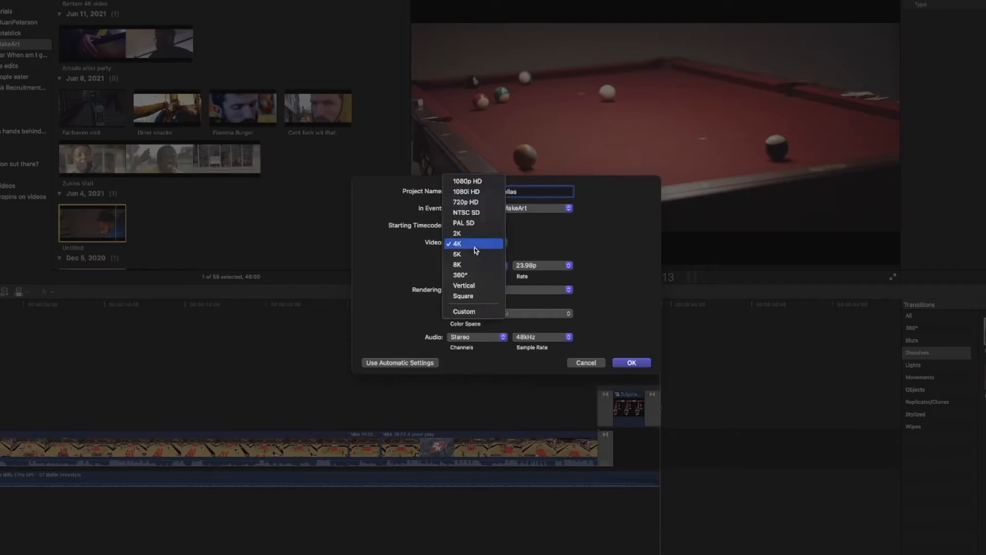
left_click(474, 287)
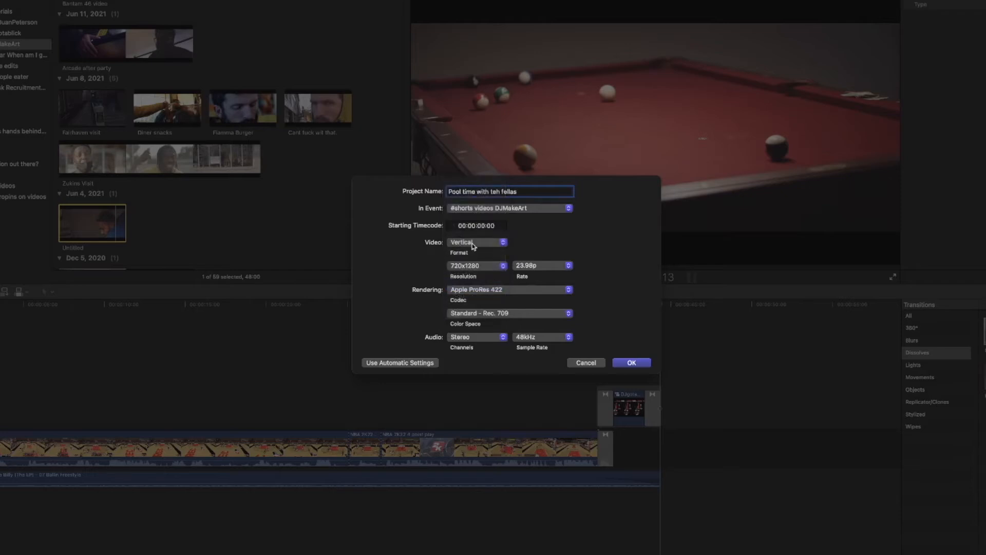
left_click(469, 267)
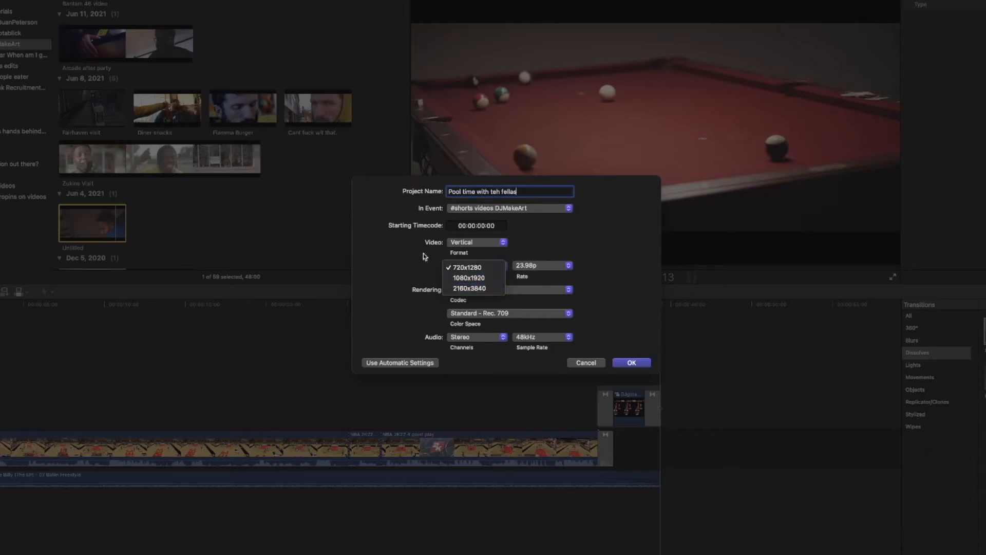
left_click(475, 288)
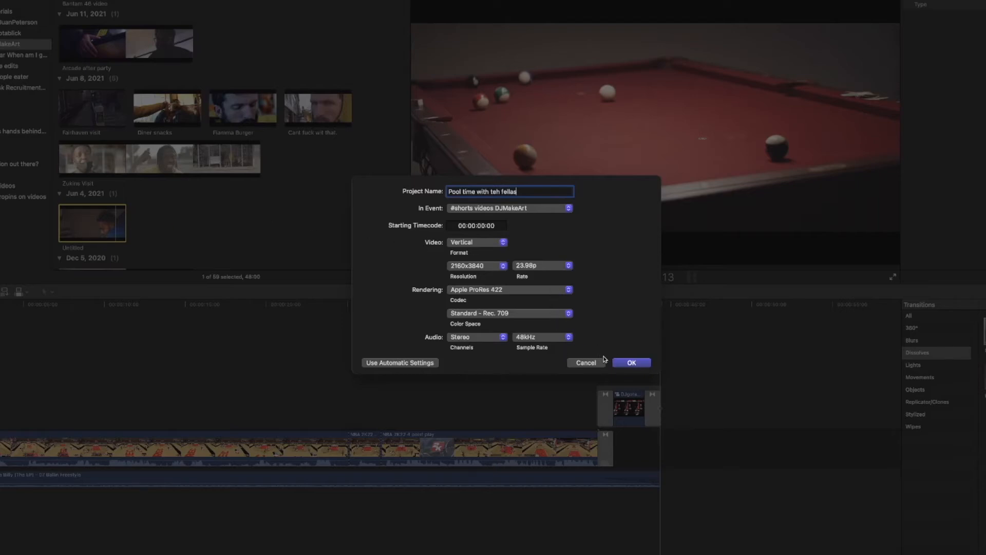
left_click(635, 363)
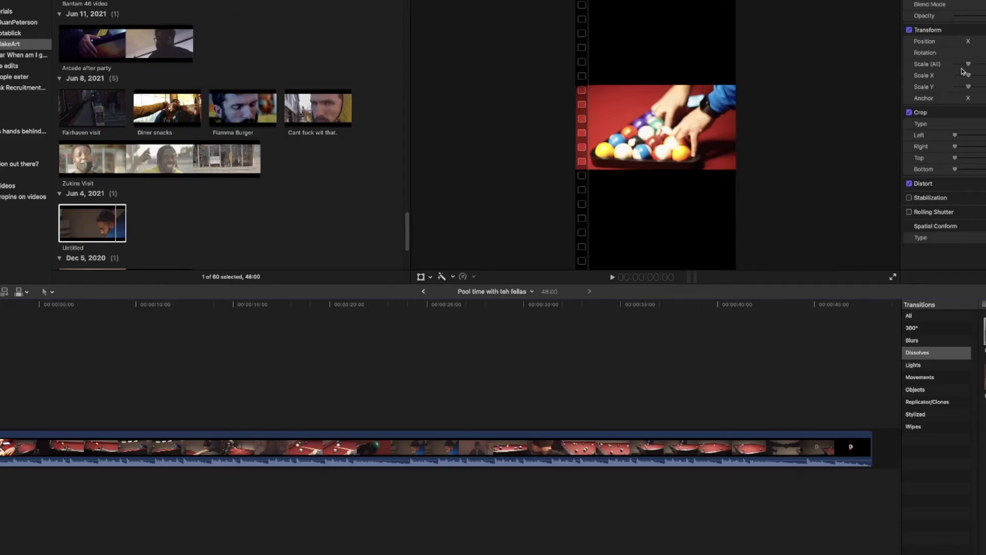
- Try enlarging the pool clip and moving it sideways in the vertical frame, undo the enlargement, and move the clip back to the centre
left_click_drag(968, 64, 985, 67)
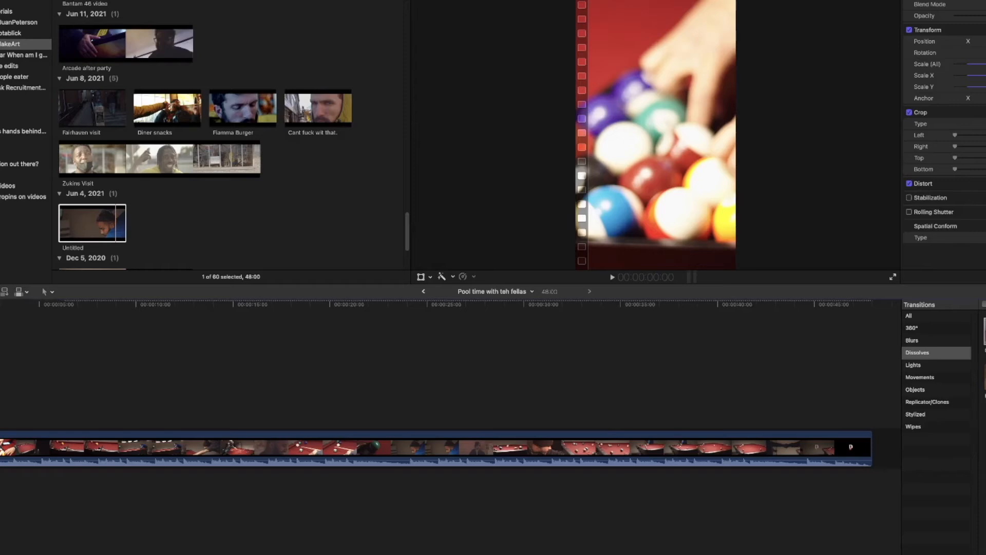
key("super+z")
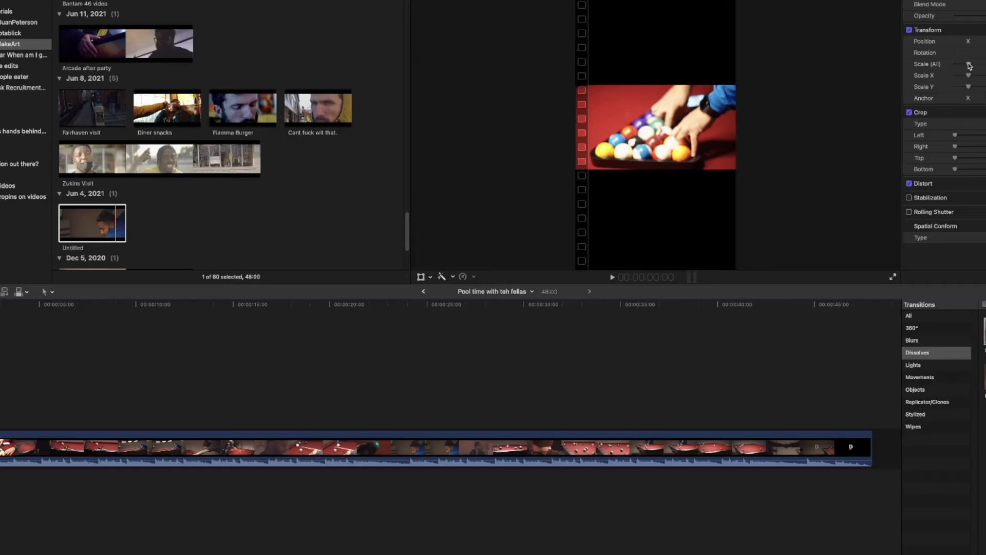
left_click_drag(968, 65, 985, 66)
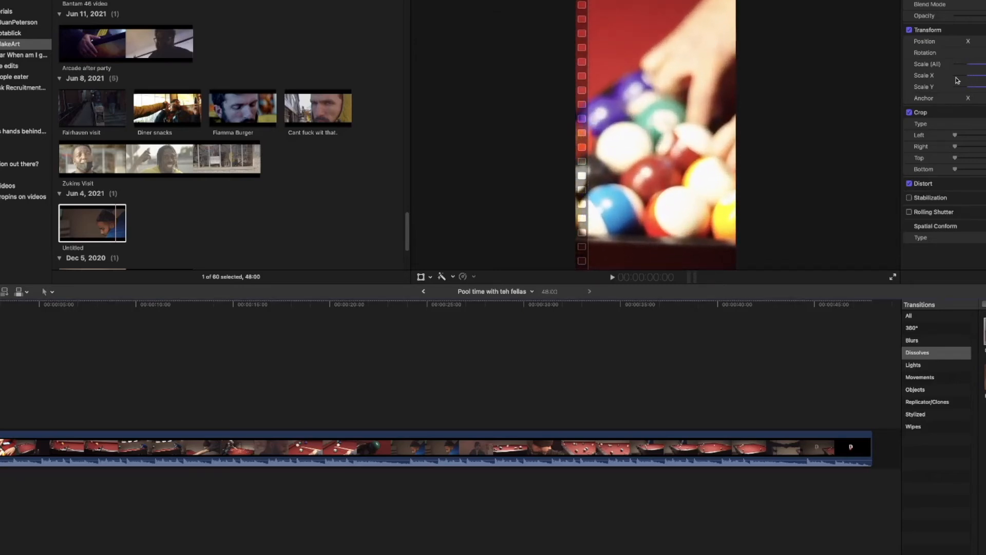
left_click(421, 277)
left_click_drag(682, 127, 840, 143)
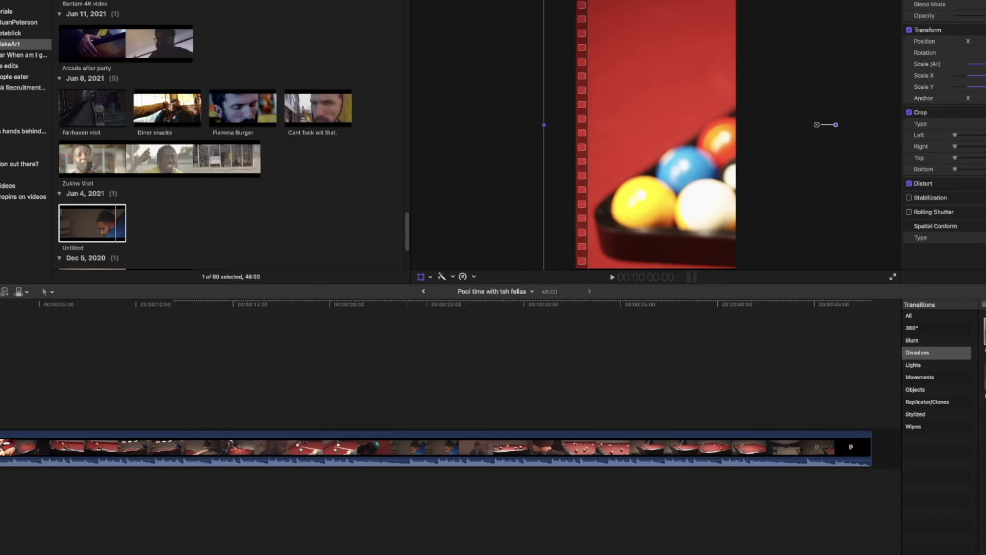
key("super+z")
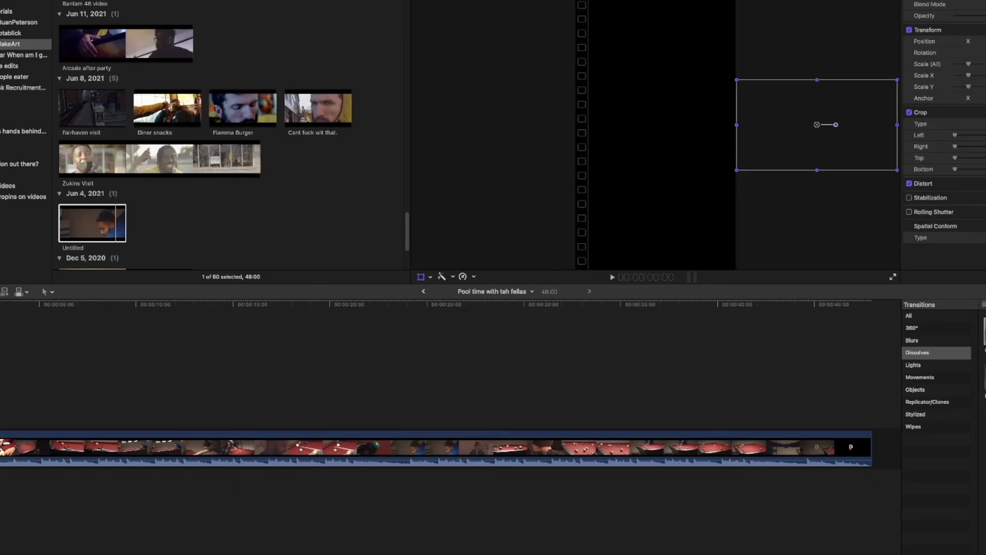
left_click_drag(846, 134, 683, 137)
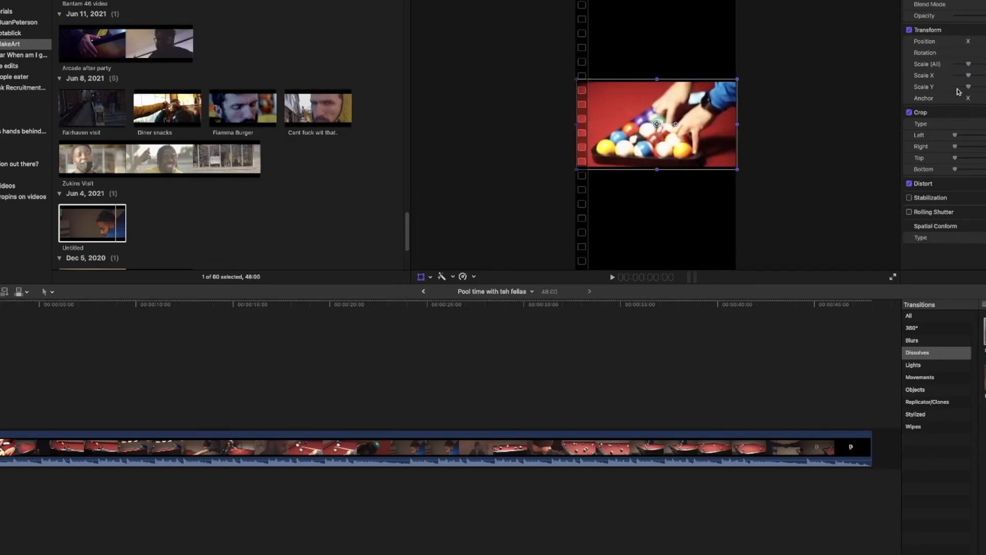
- Scale up the pool clip to fill the vertical frame and nudge it slightly downward, checking the framing at several points in the timeline
left_click_drag(971, 67, 985, 67)
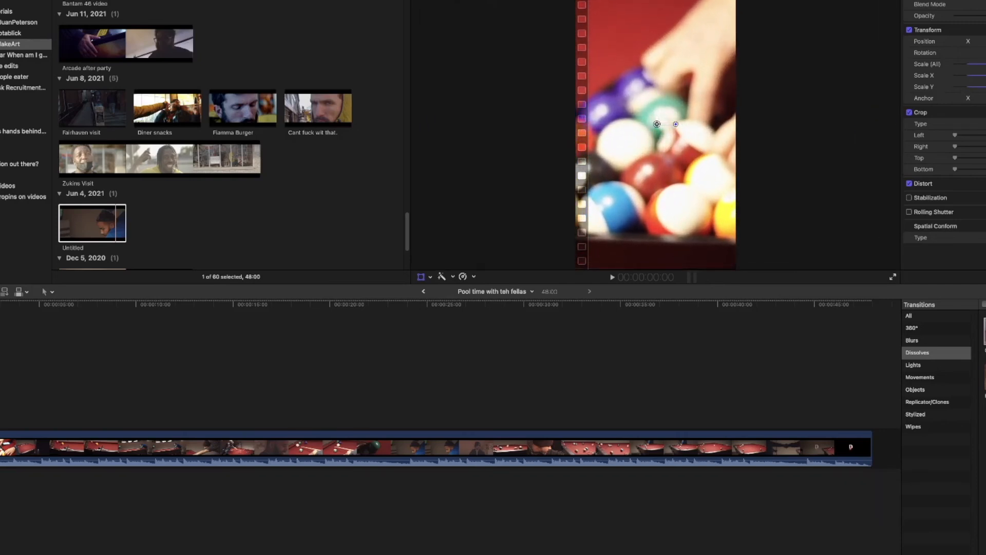
left_click_drag(704, 152, 705, 155)
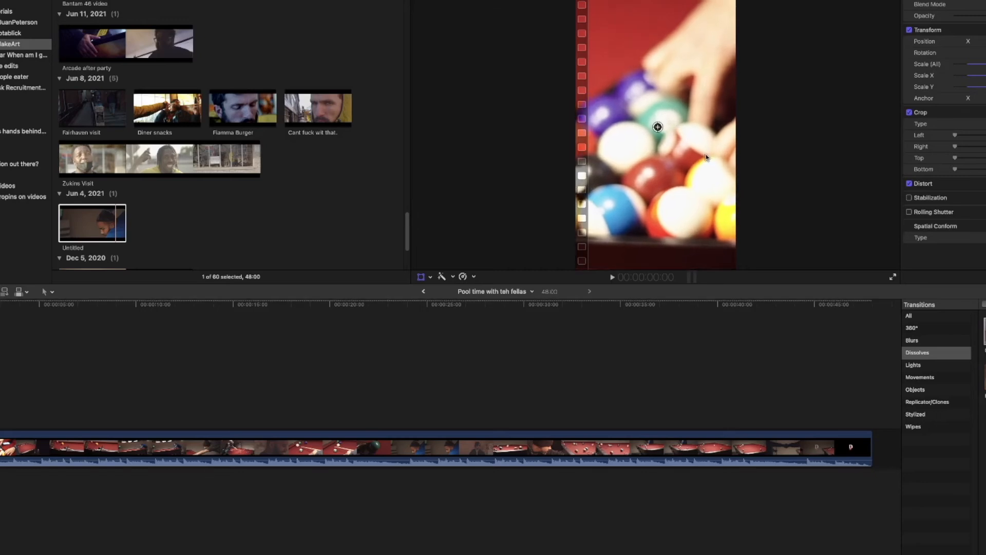
left_click(546, 308)
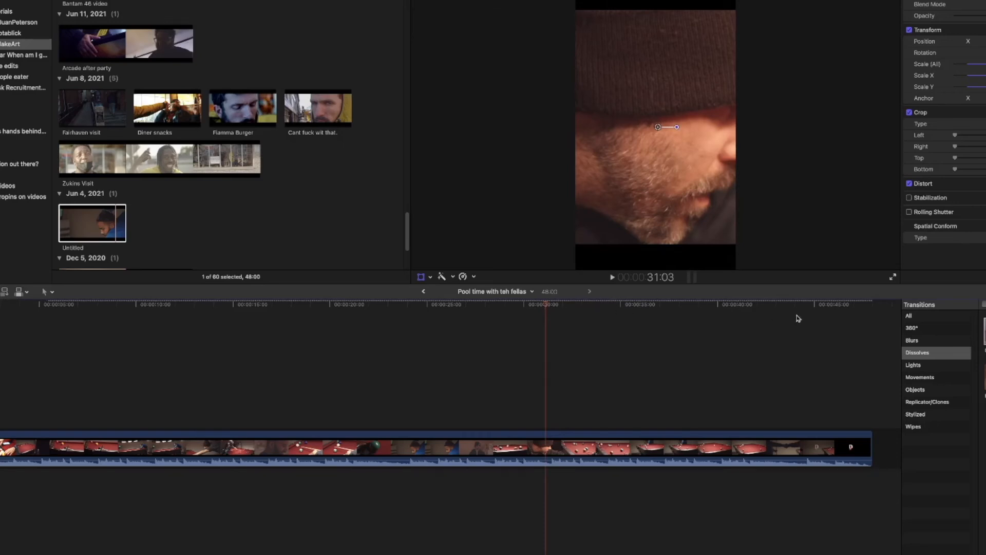
left_click(824, 316)
left_click(709, 318)
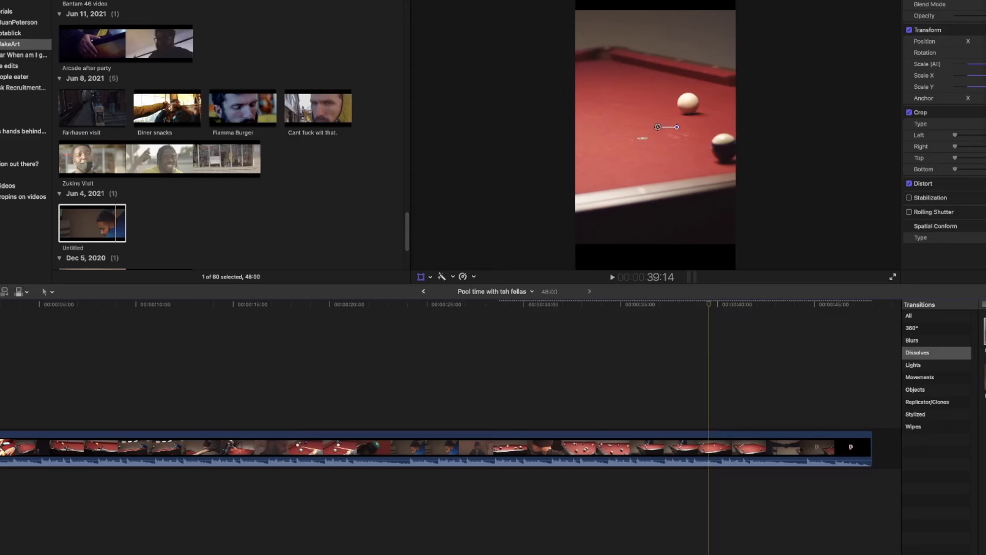
- Export the project with the YT UHD preset as "Pool time with teh fellas #shorts" into the Finalcut edit folder
key("super+e")
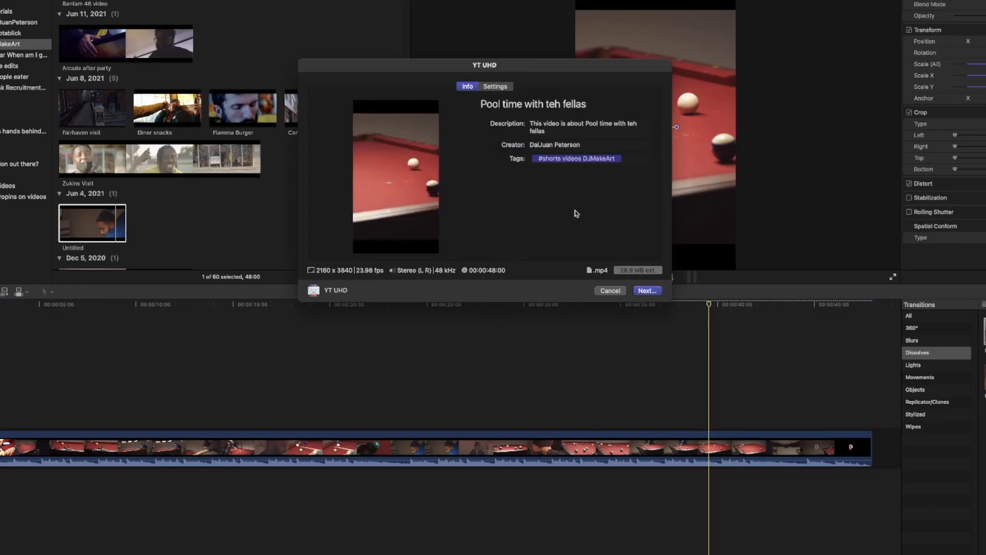
left_click(652, 291)
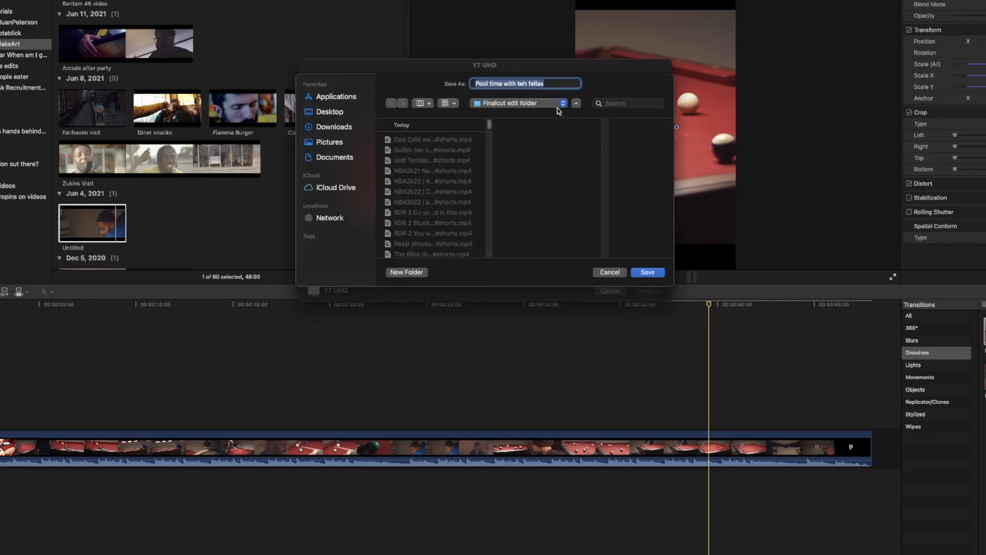
left_click(568, 84)
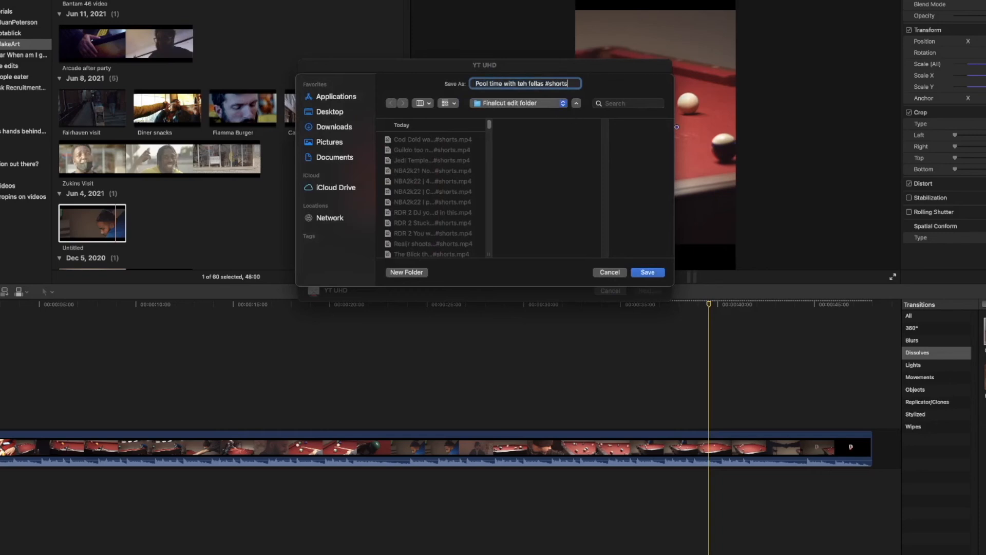
left_click(643, 271)
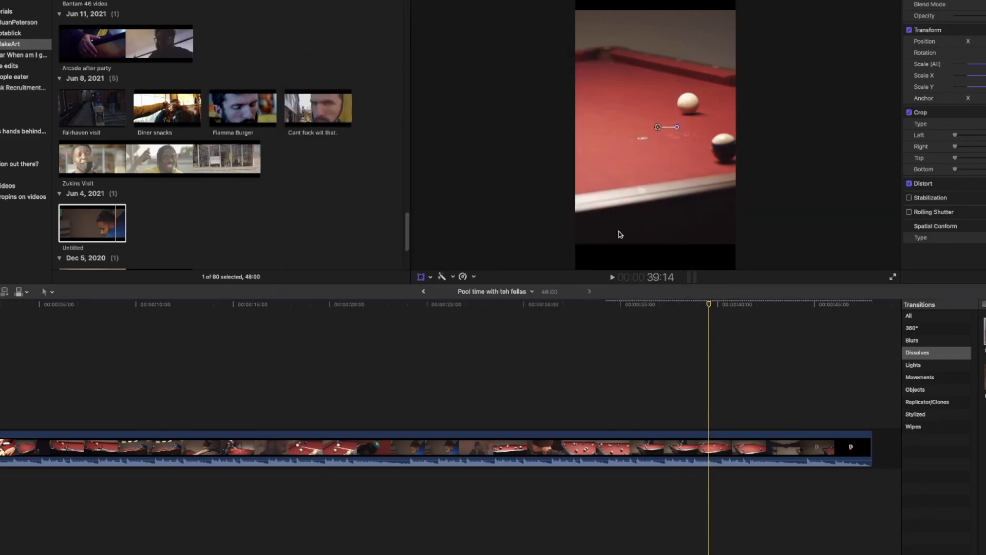